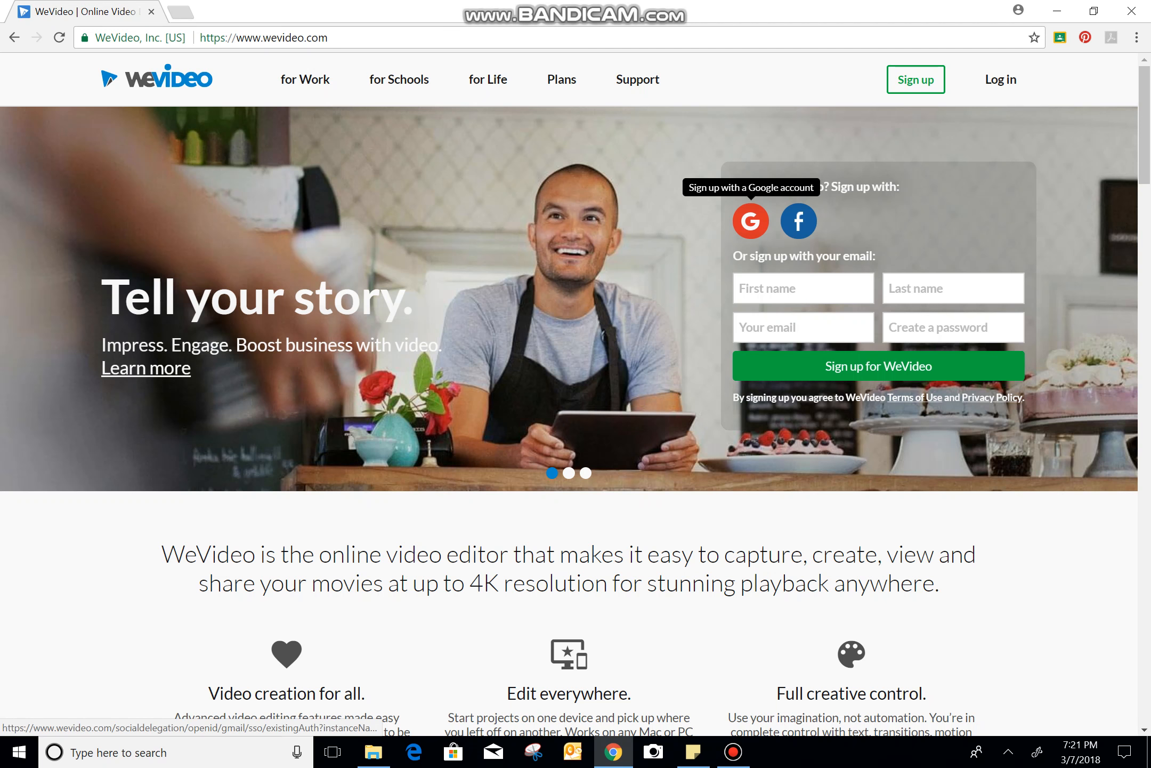
# Sign up for WeVideo with a Google account and choose to try the Free plan
pyautogui.click(750, 221)
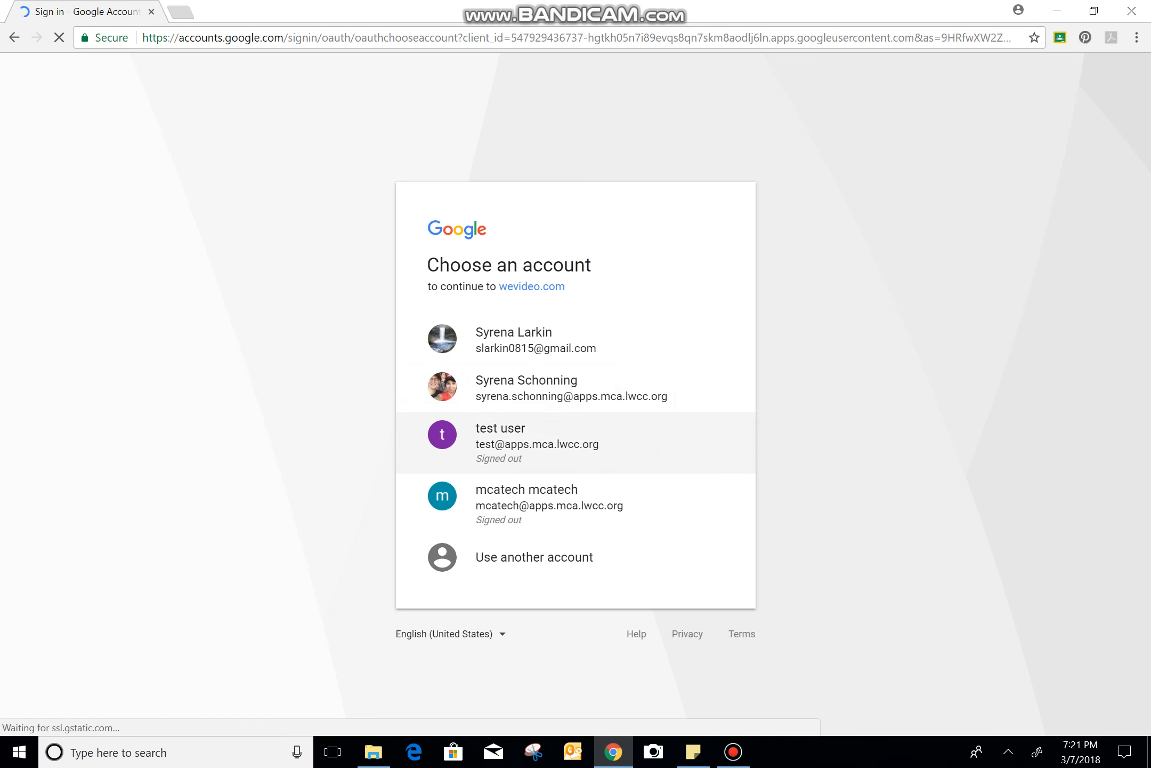
pyautogui.click(528, 387)
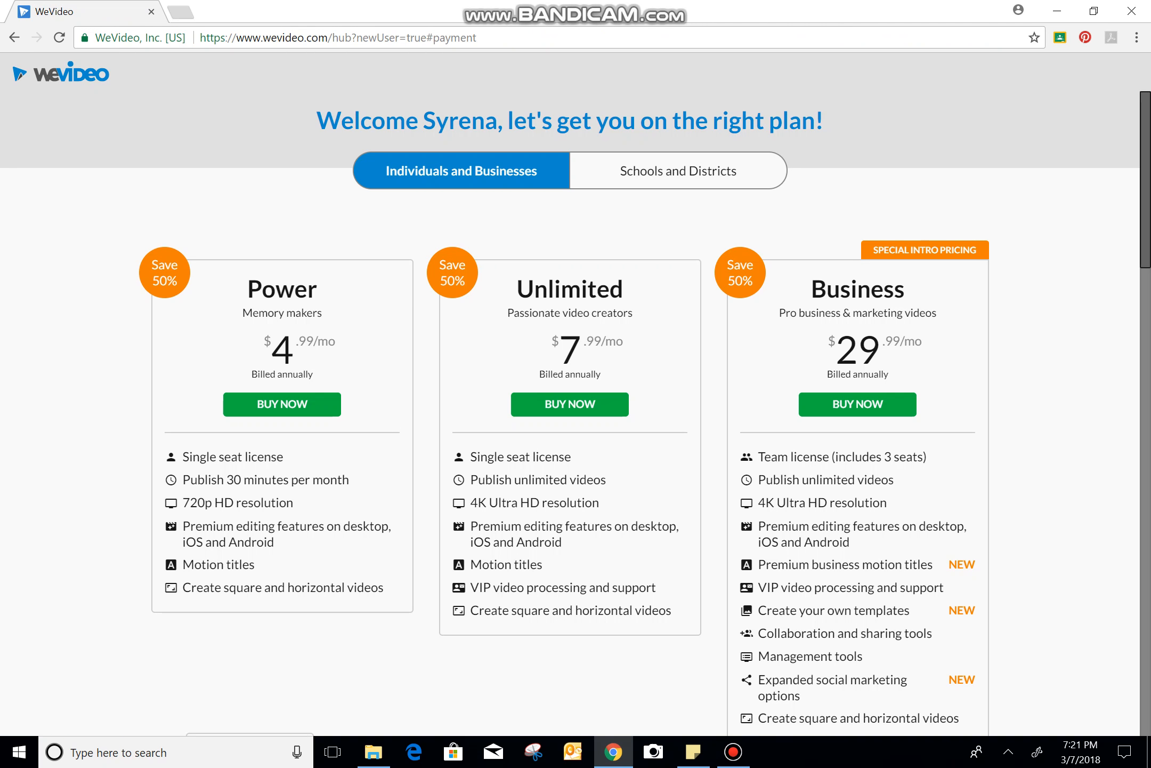
pyautogui.scroll(-4, 575, 405)
pyautogui.scroll(-9, 576, 415)
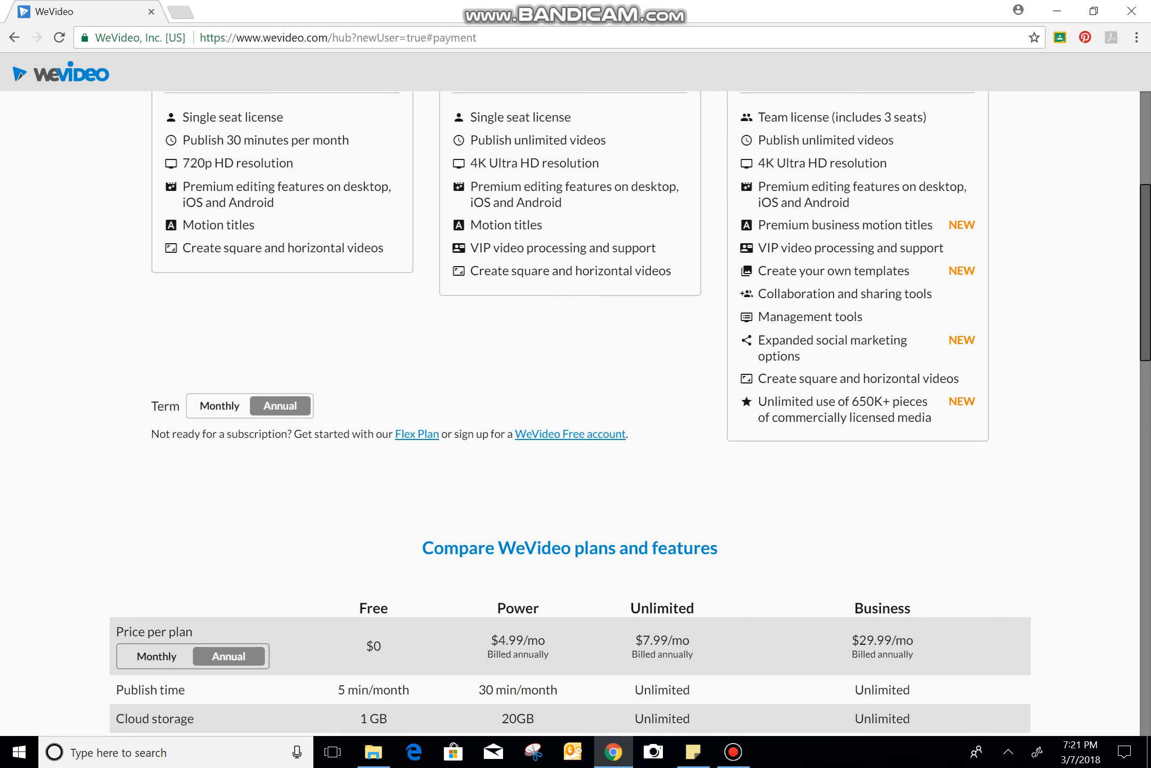
pyautogui.scroll(-8, 576, 414)
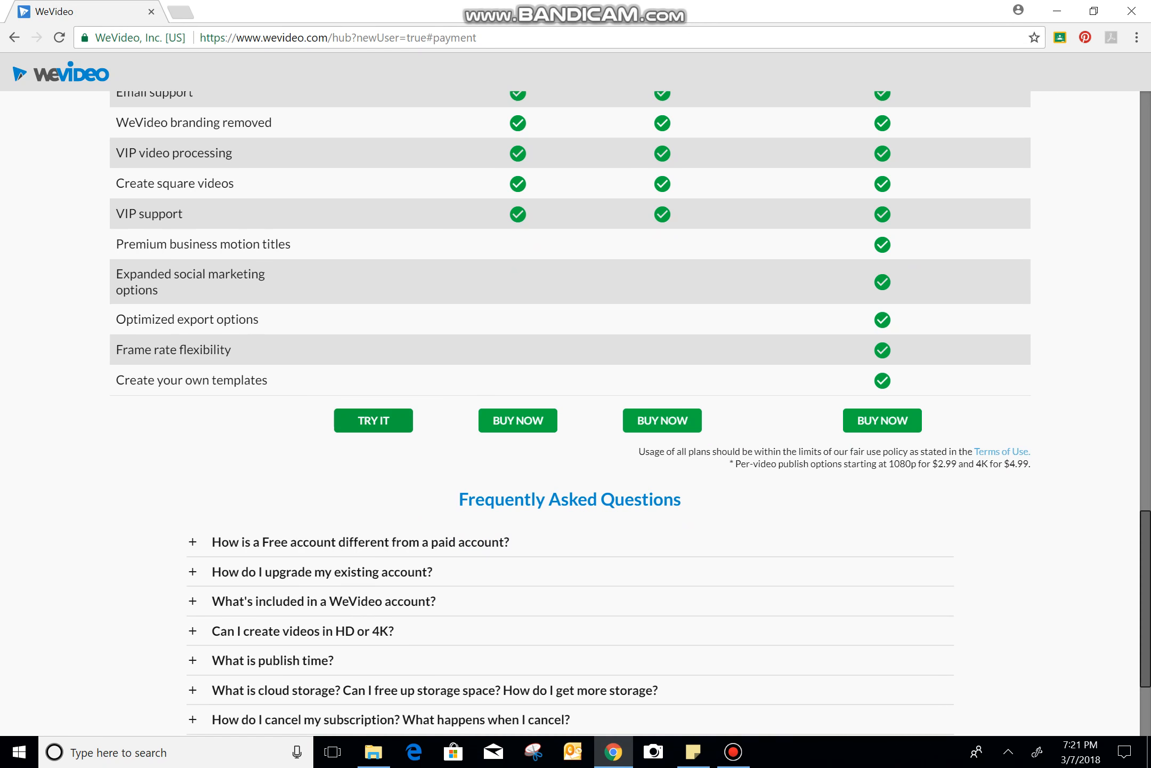
pyautogui.click(374, 420)
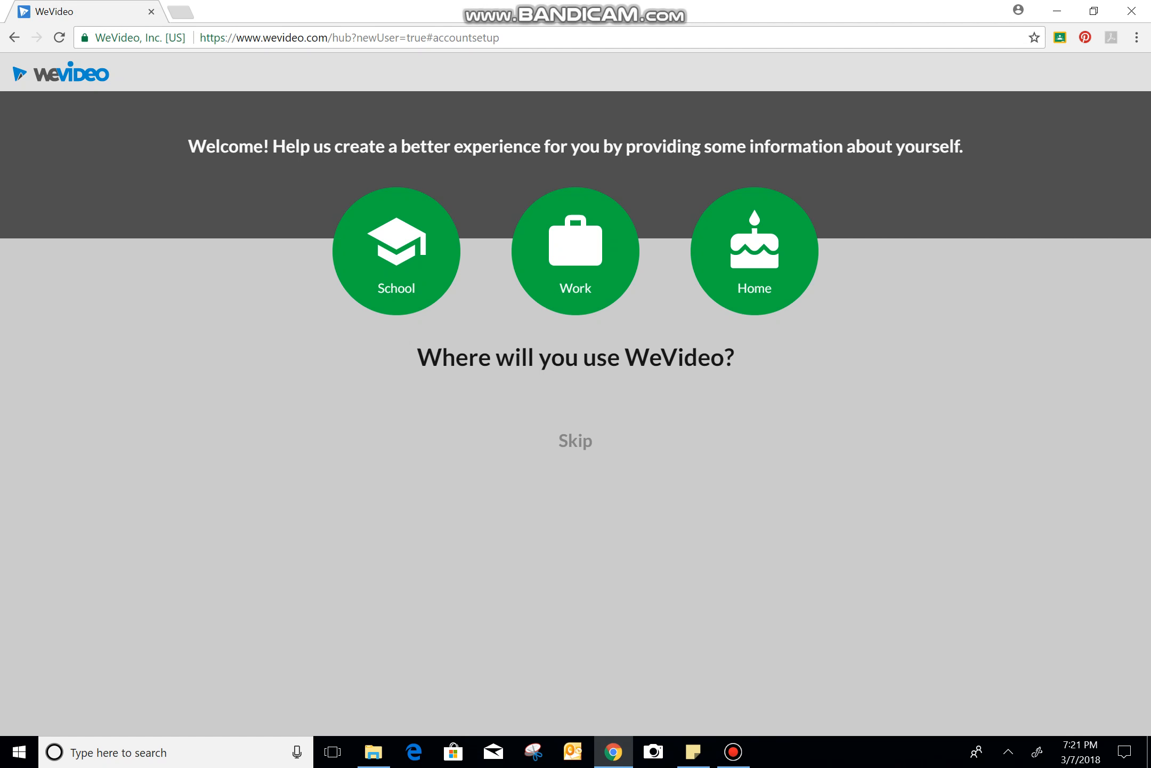
# Submit the account setup questions with School, Student and K-12, and dismiss the welcome tutorial
pyautogui.click(396, 251)
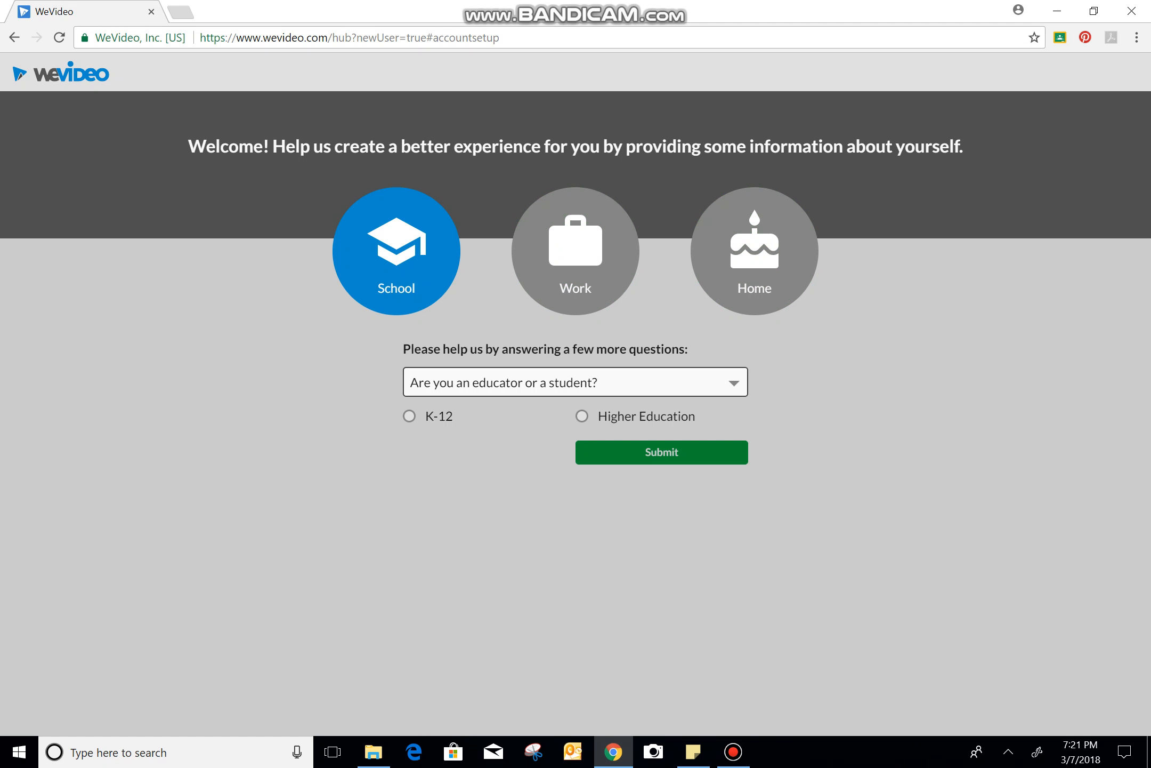
pyautogui.click(575, 382)
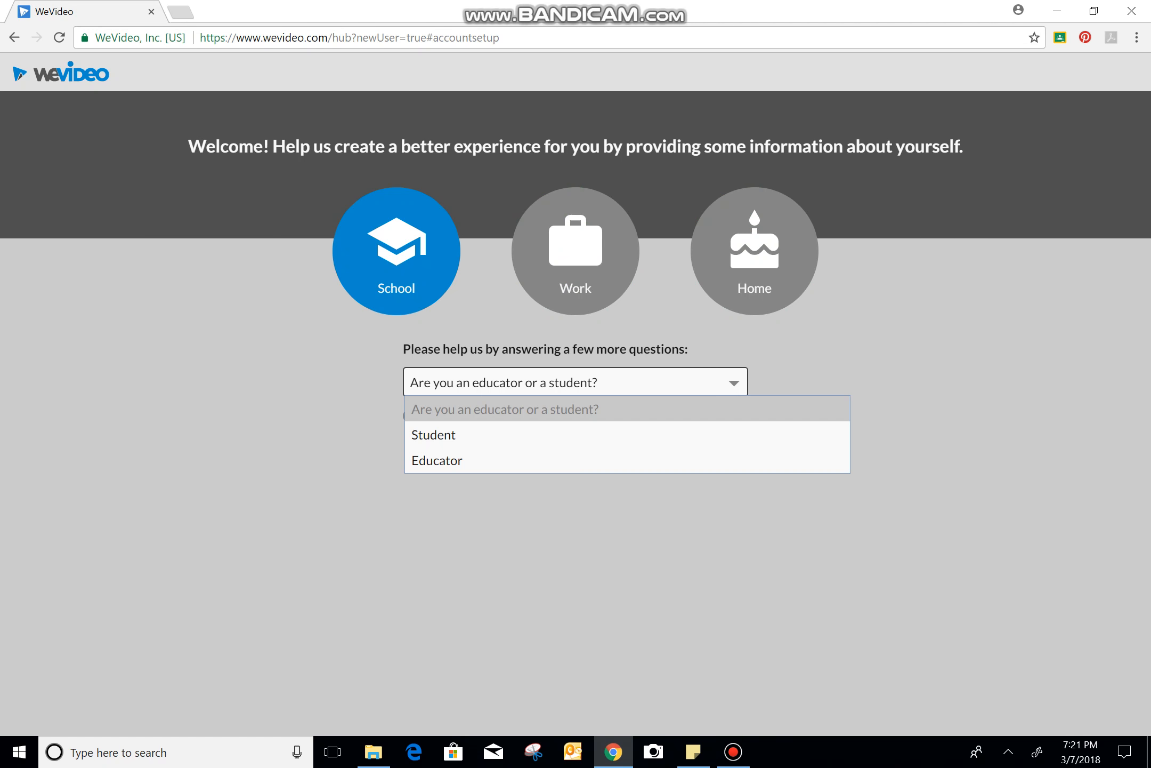
pyautogui.click(565, 434)
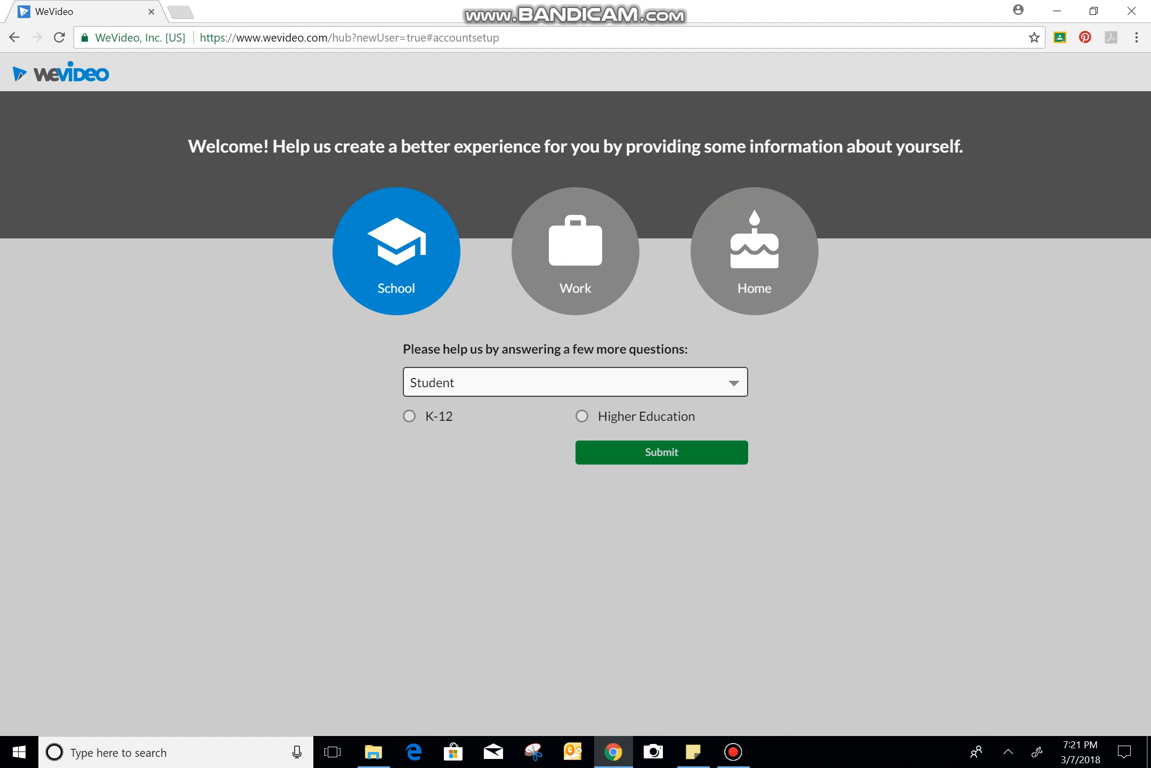
pyautogui.click(409, 416)
pyautogui.click(662, 452)
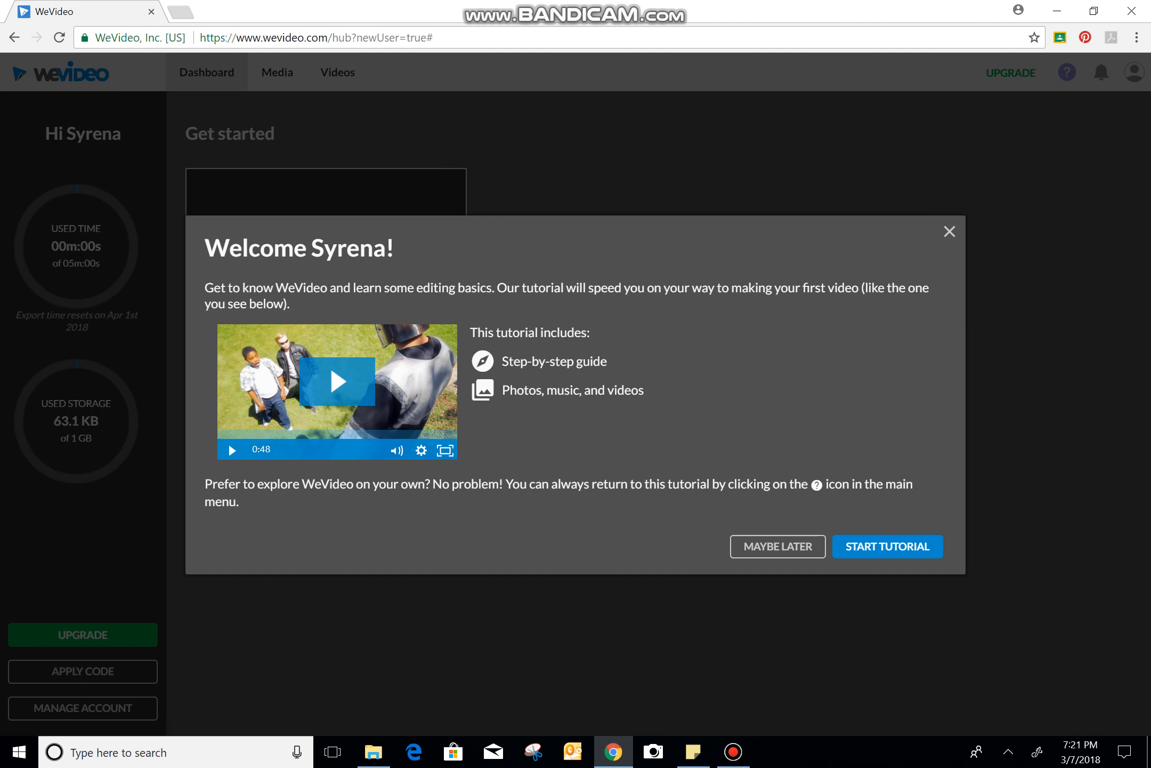
pyautogui.press('Escape')
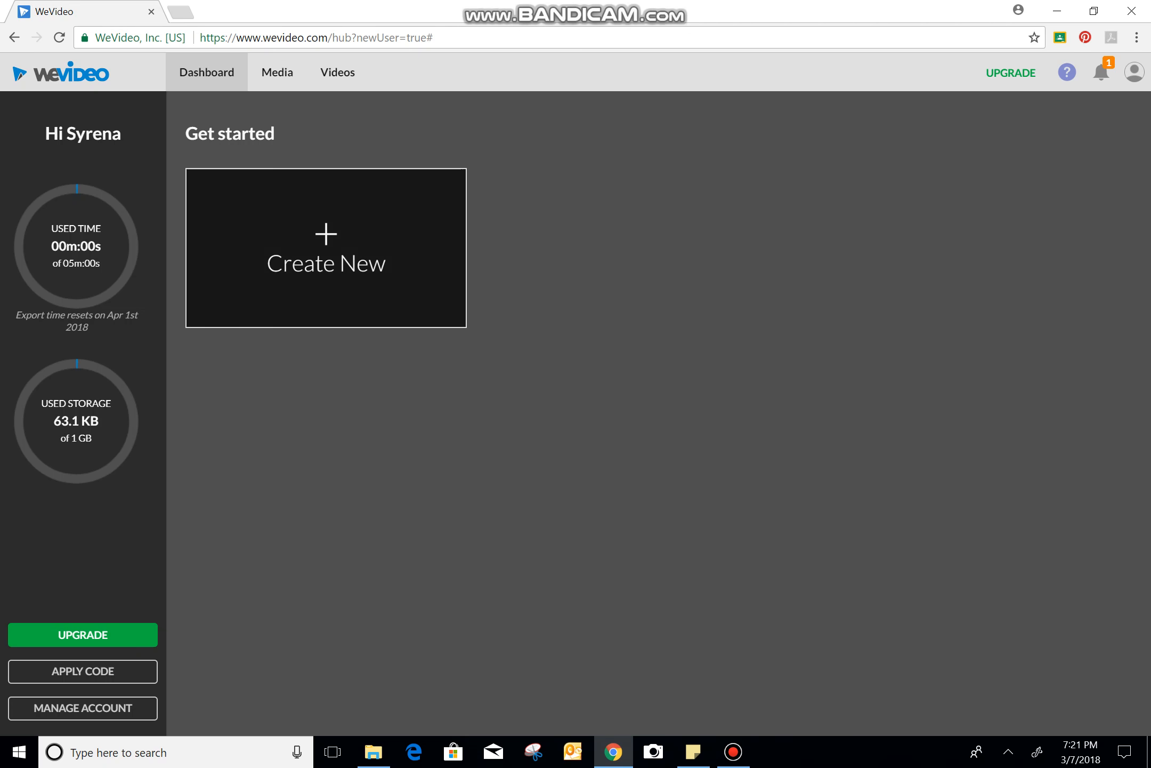
# Create a new video and import WIN_20180307_18_57_55_Pro, 18_55_49_Pro, 18_55_48_Pro, 18_55_44_Pro and 18_55_32_Pro from the Camera Roll folder
pyautogui.click(326, 248)
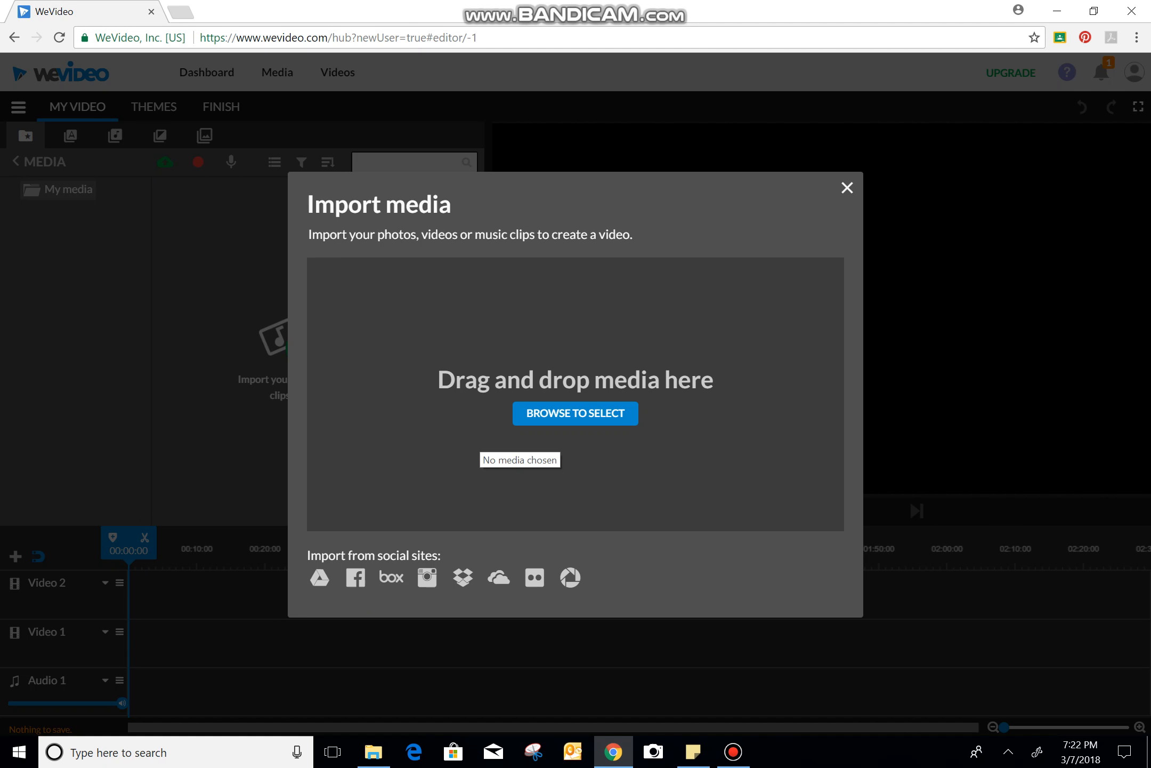
pyautogui.click(576, 413)
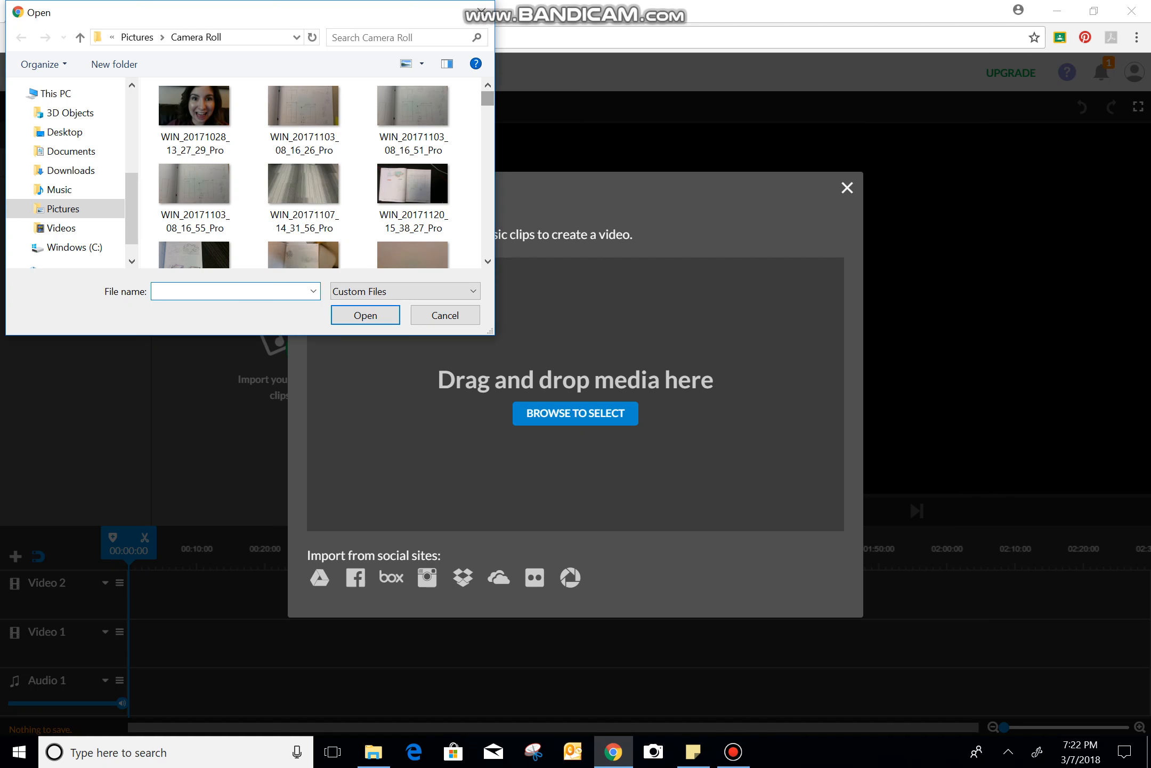
pyautogui.moveTo(488, 99); pyautogui.dragTo(488, 244)
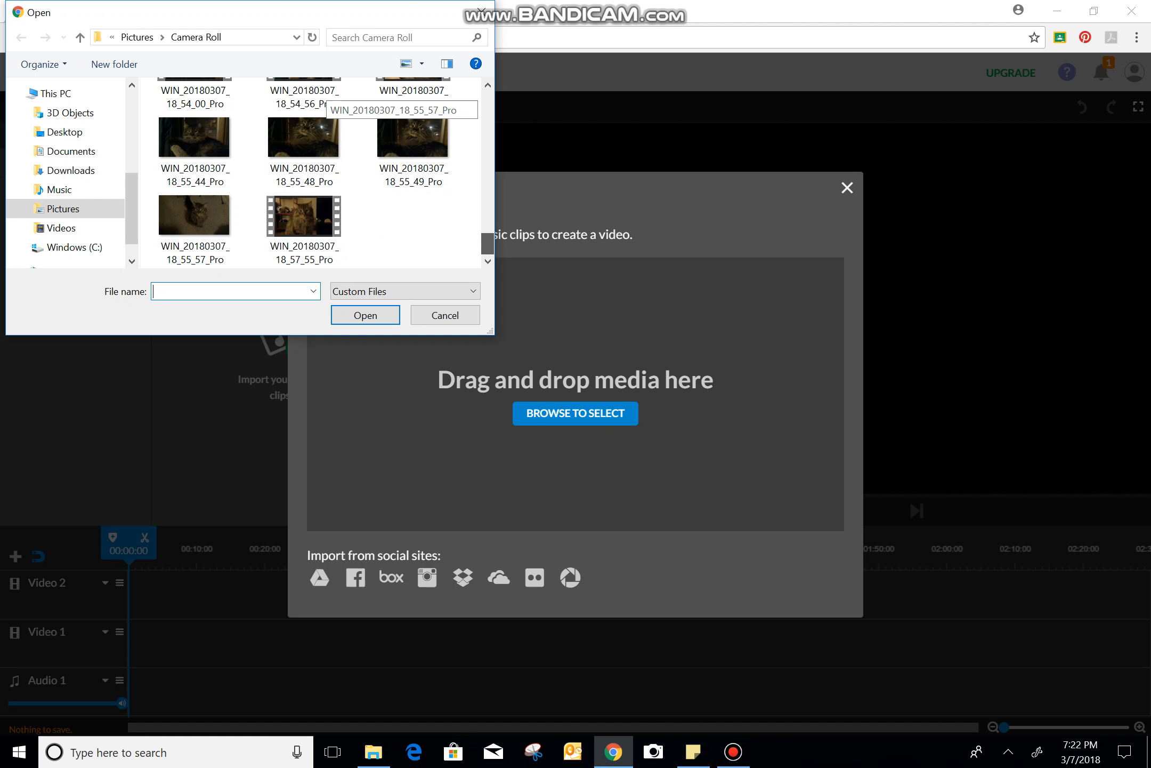
pyautogui.click(304, 229)
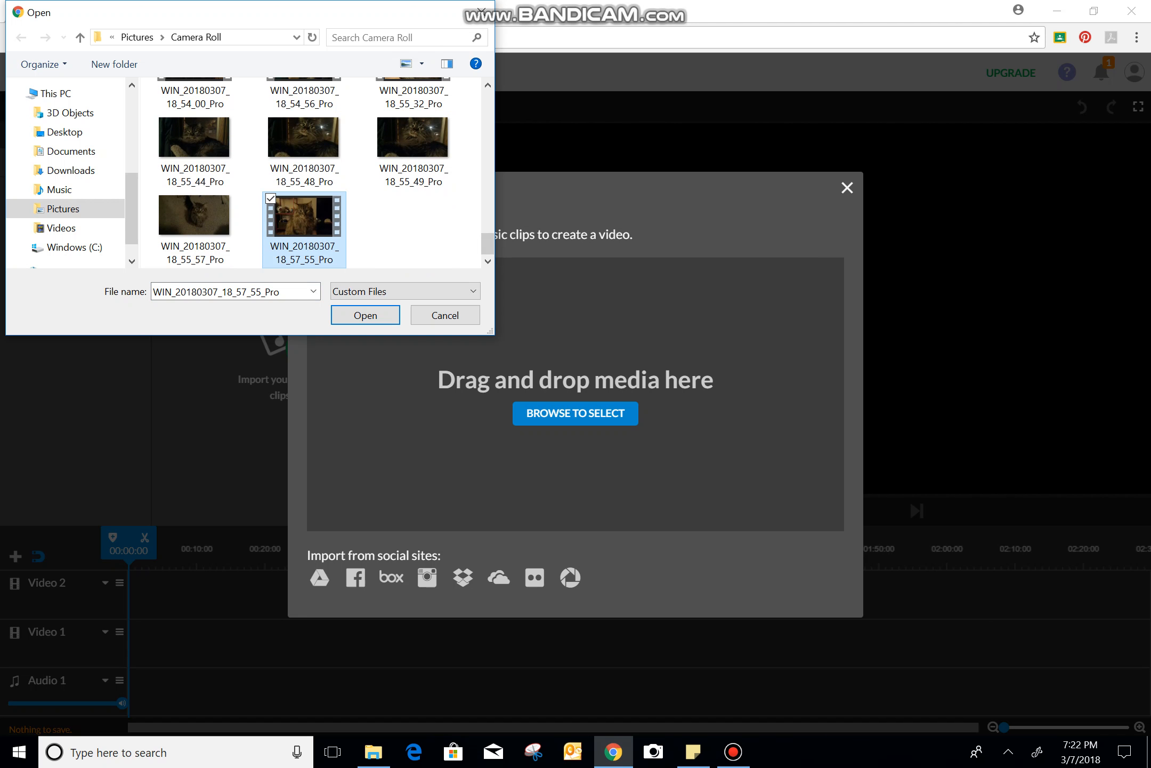
pyautogui.keyDown('ctrl'); pyautogui.click(304, 152); pyautogui.keyUp('ctrl')
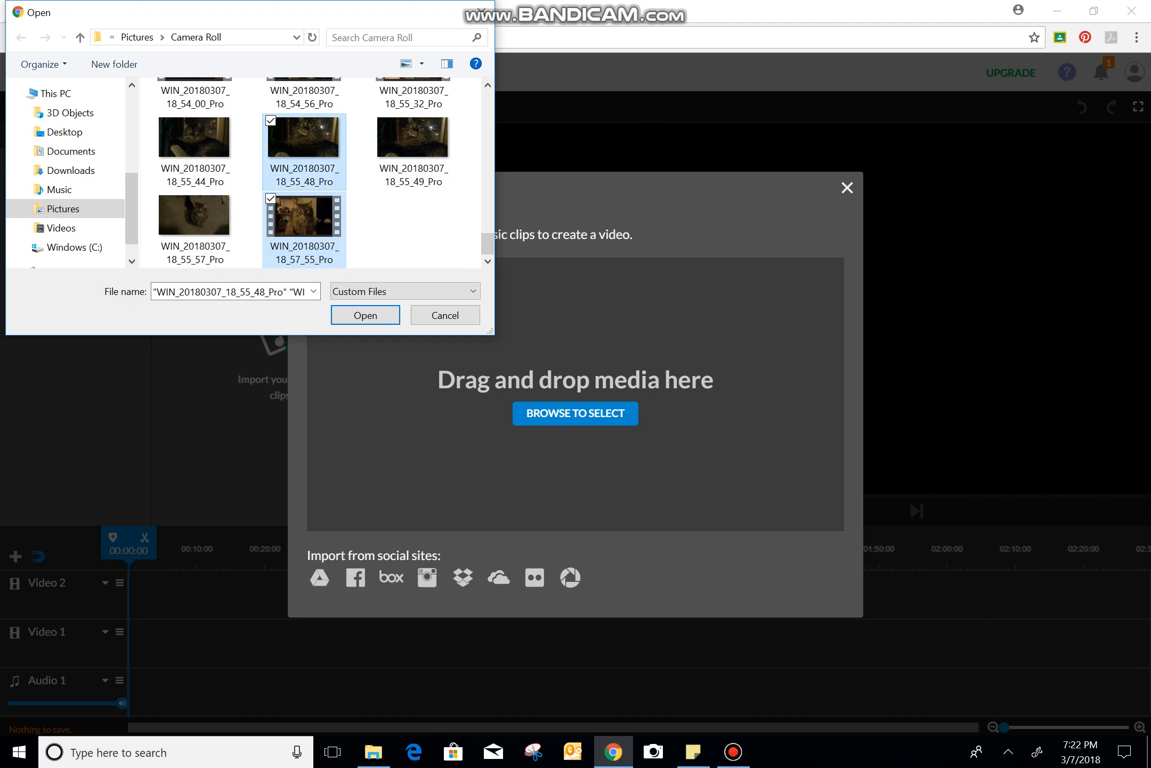
pyautogui.keyDown('ctrl'); pyautogui.click(194, 152); pyautogui.keyUp('ctrl')
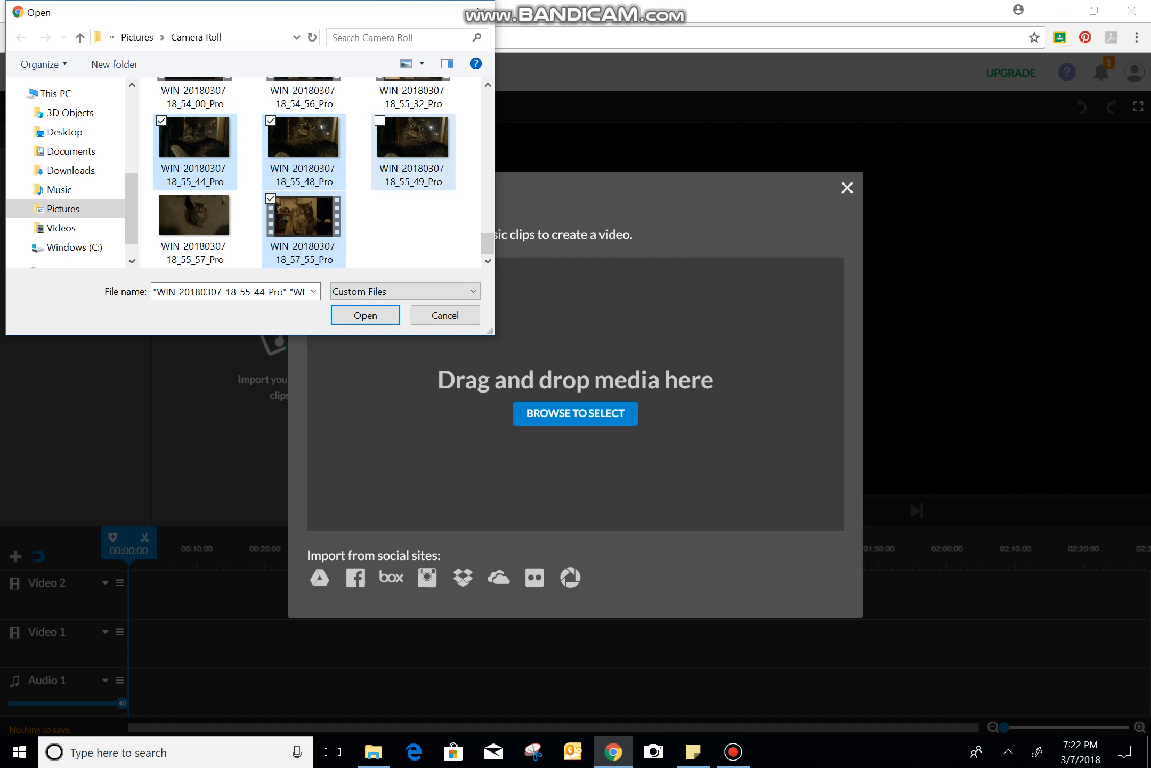
pyautogui.keyDown('ctrl'); pyautogui.click(413, 152); pyautogui.keyUp('ctrl')
pyautogui.scroll(1, 320, 173)
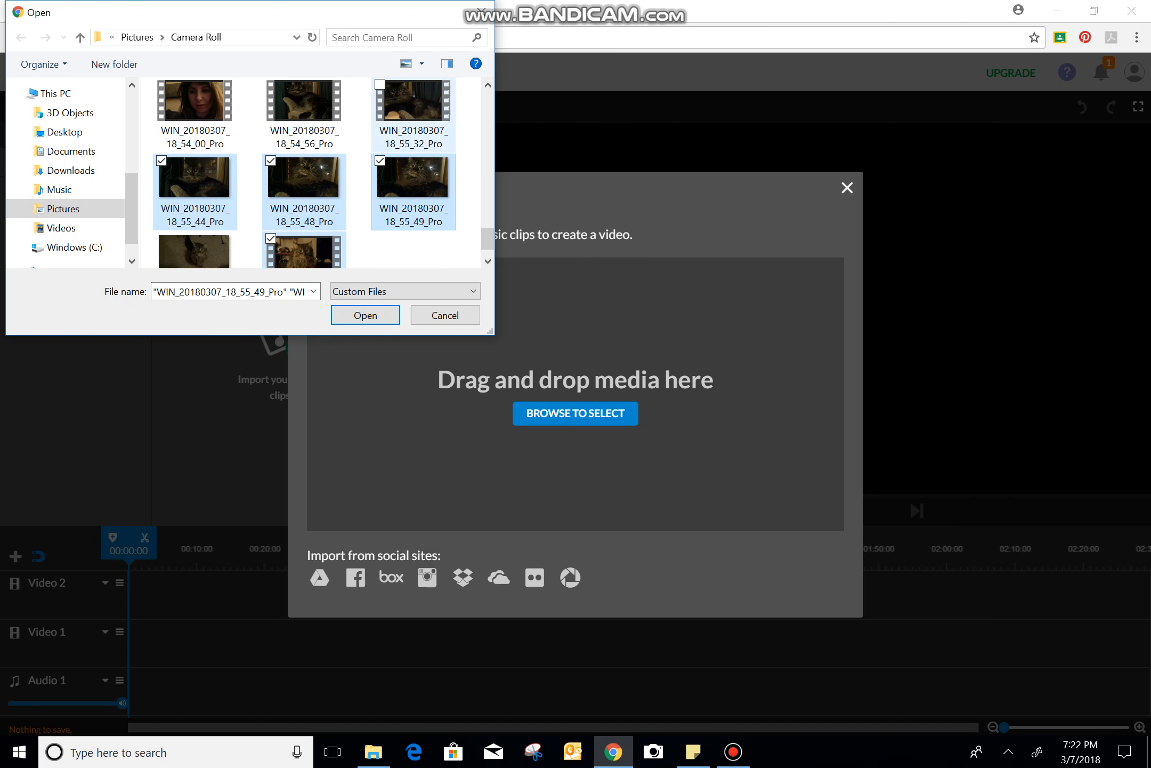
pyautogui.keyDown('ctrl'); pyautogui.click(414, 113); pyautogui.keyUp('ctrl')
pyautogui.press('Return')
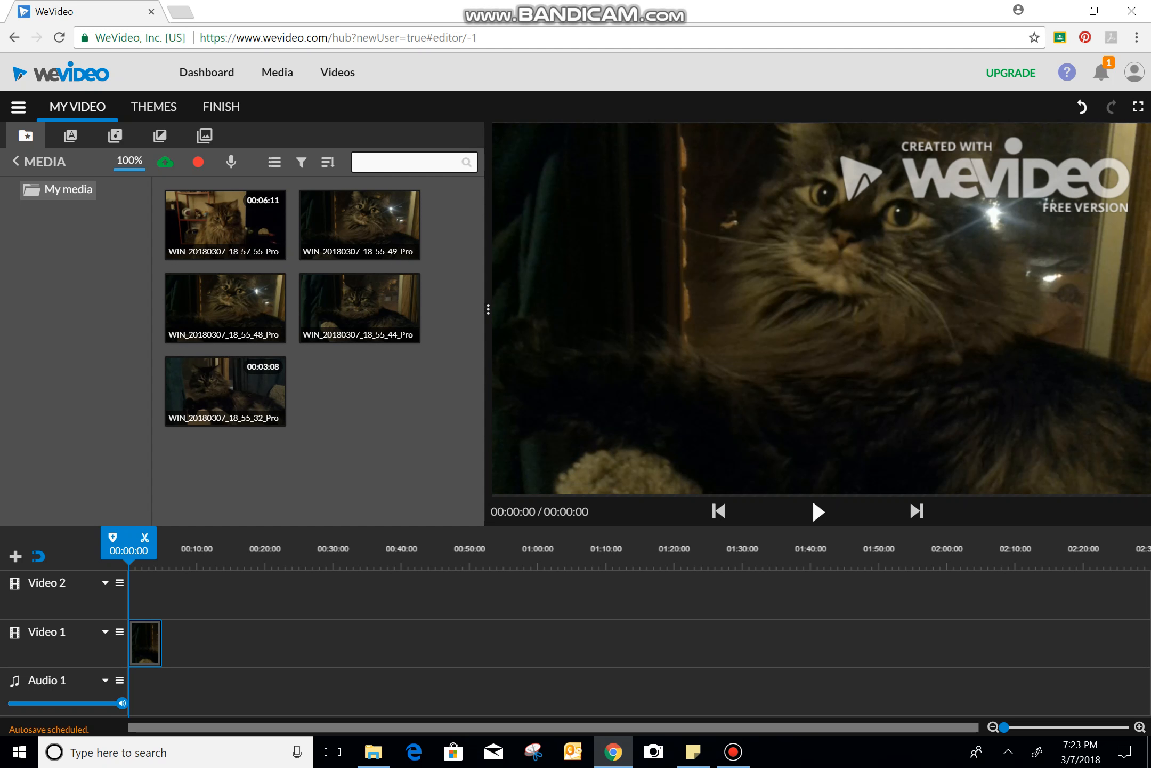
# Place the WIN_20180307_18_55_44_Pro picture on the Video 1 track directly after the first picture
pyautogui.moveTo(347, 312); pyautogui.dragTo(179, 643)
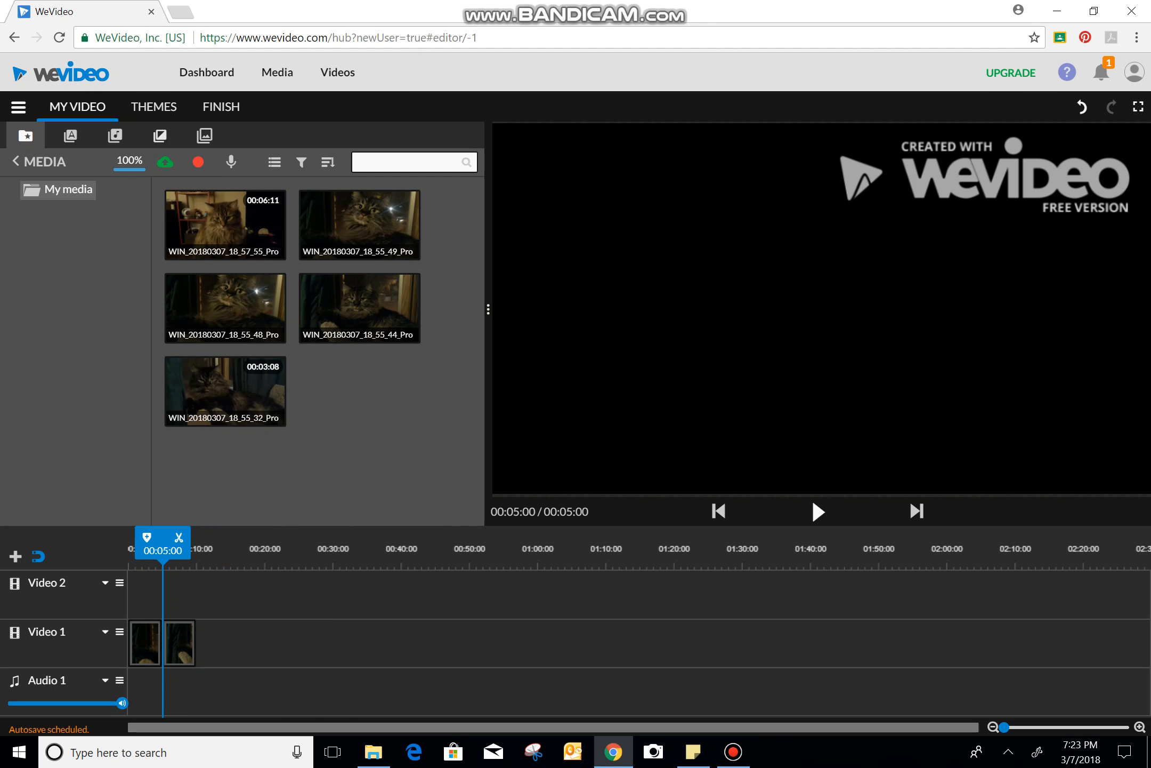
# Preview several free music tracks and add Summer EDM - Mega Music at the start of the Audio 1 track
pyautogui.click(159, 135)
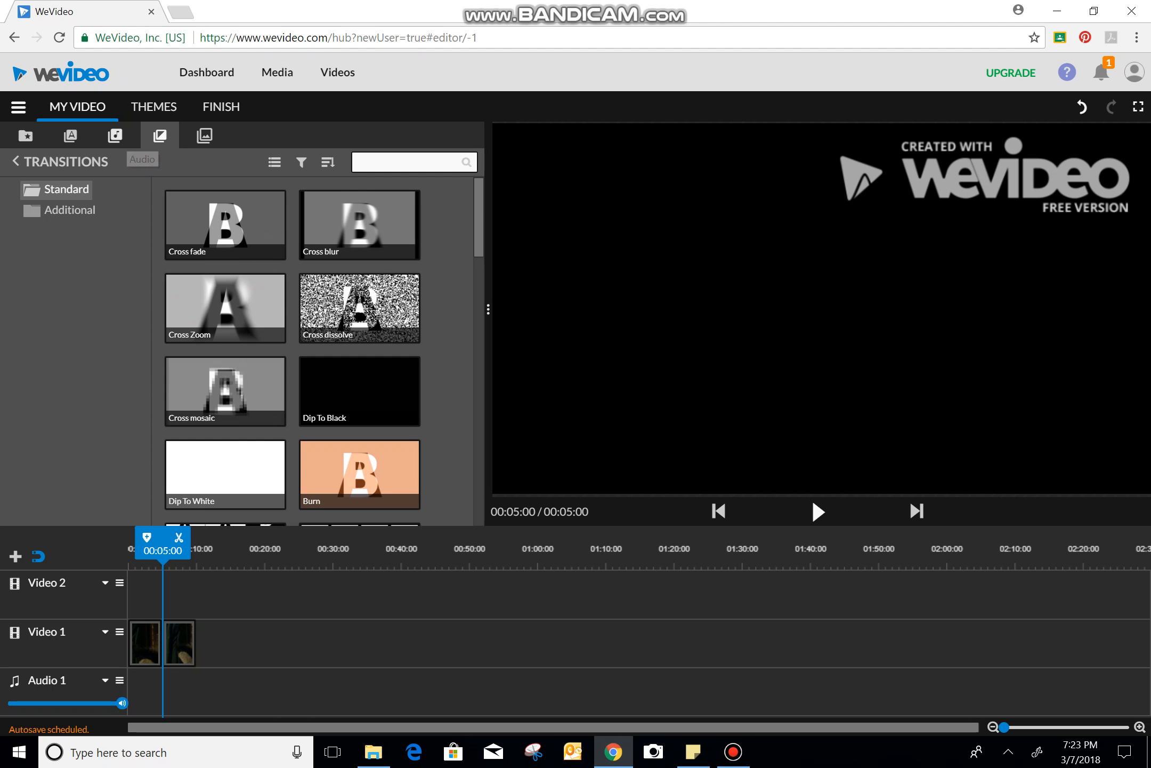
pyautogui.click(115, 136)
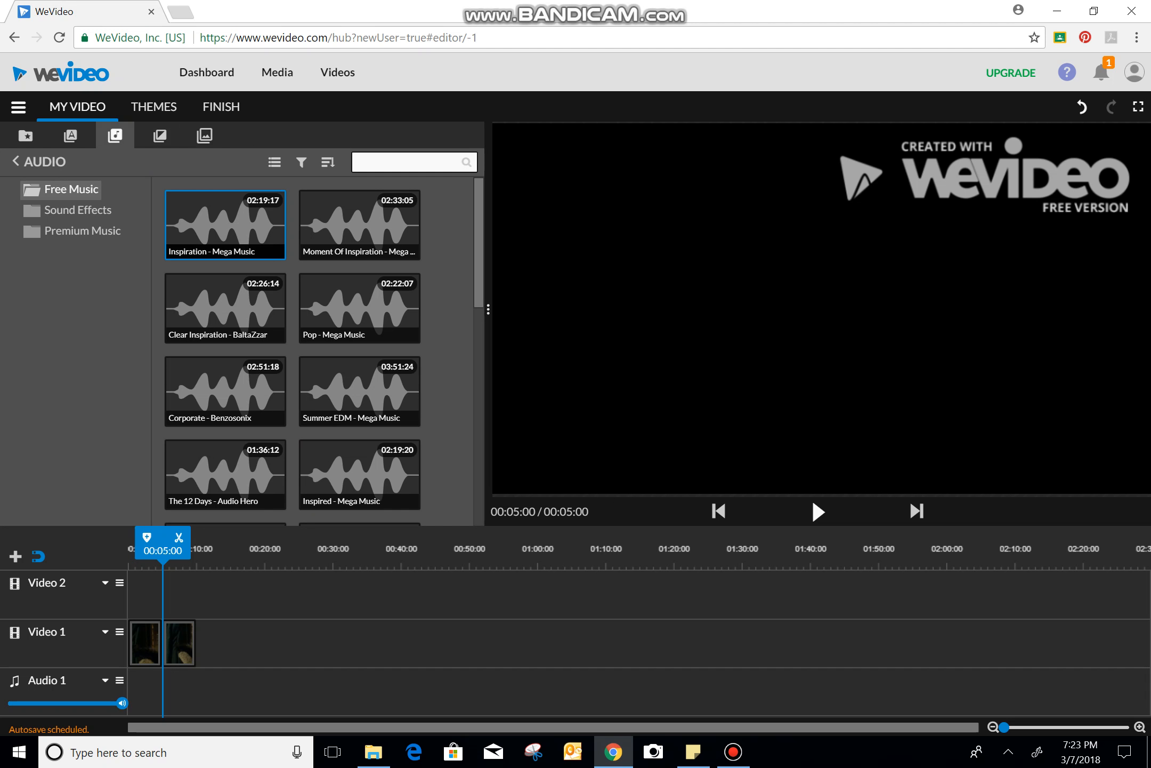
pyautogui.click(225, 225)
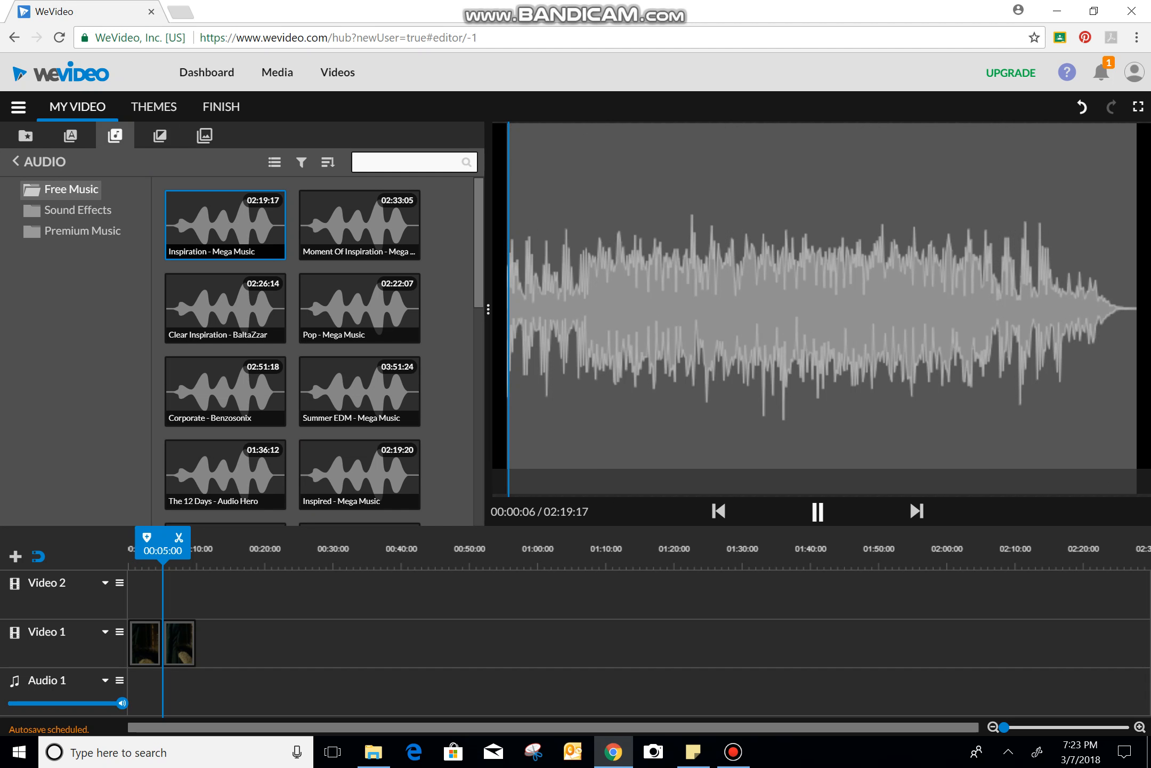
pyautogui.click(360, 308)
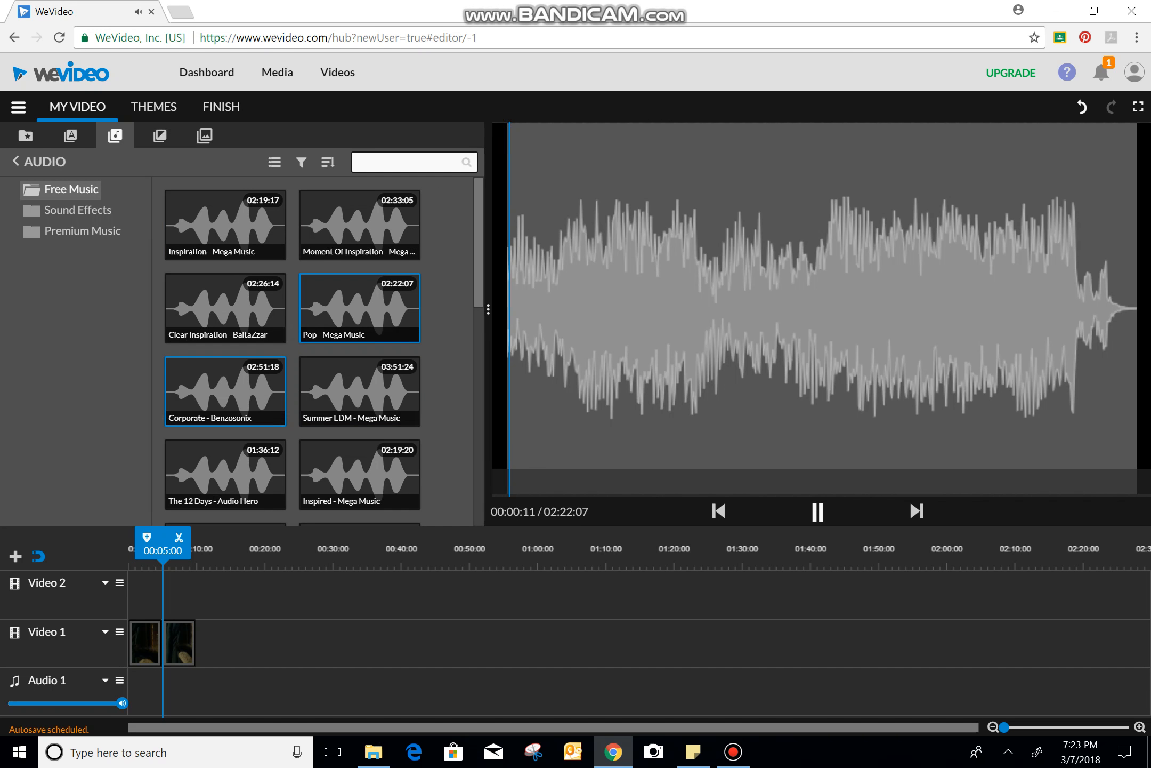
pyautogui.click(225, 391)
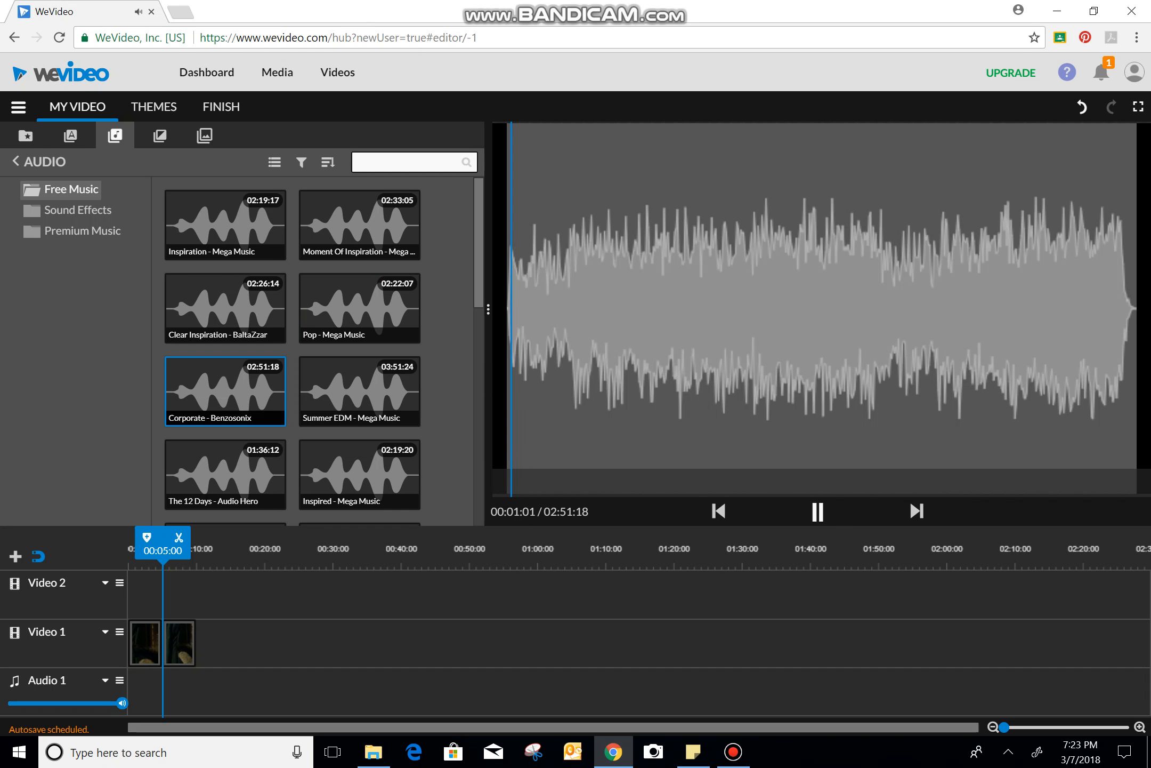
pyautogui.click(225, 474)
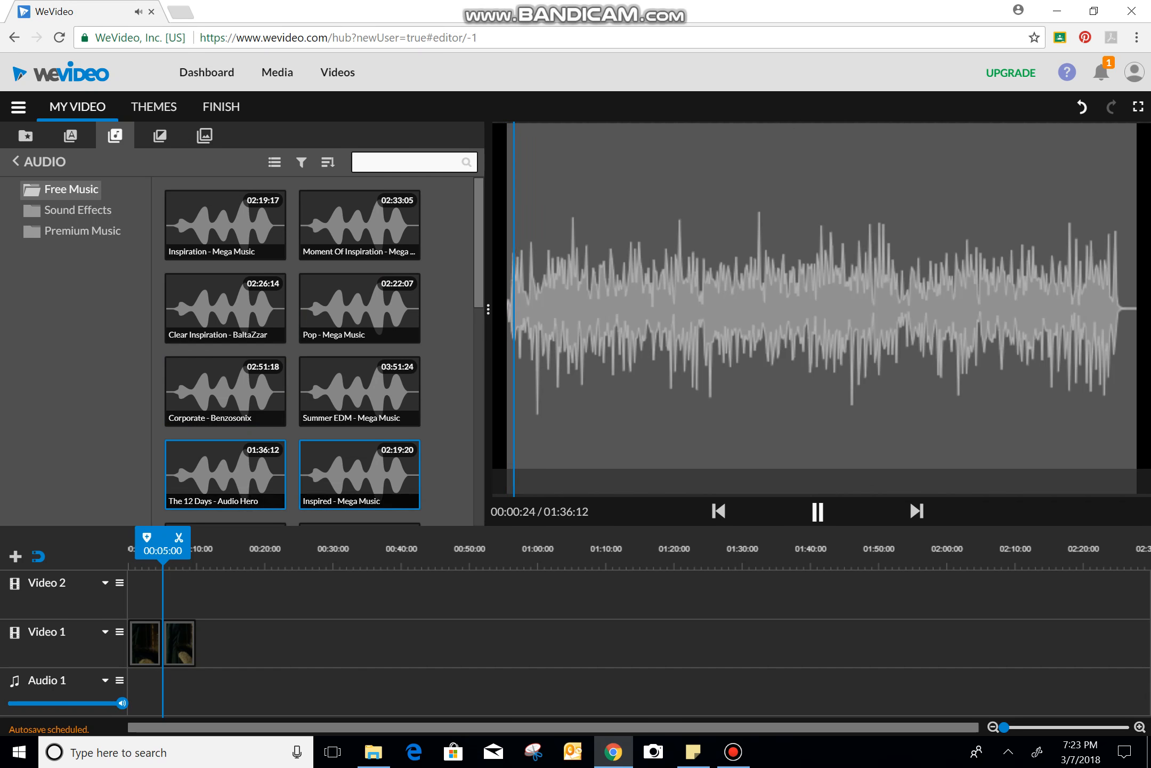
pyautogui.click(360, 474)
pyautogui.click(360, 391)
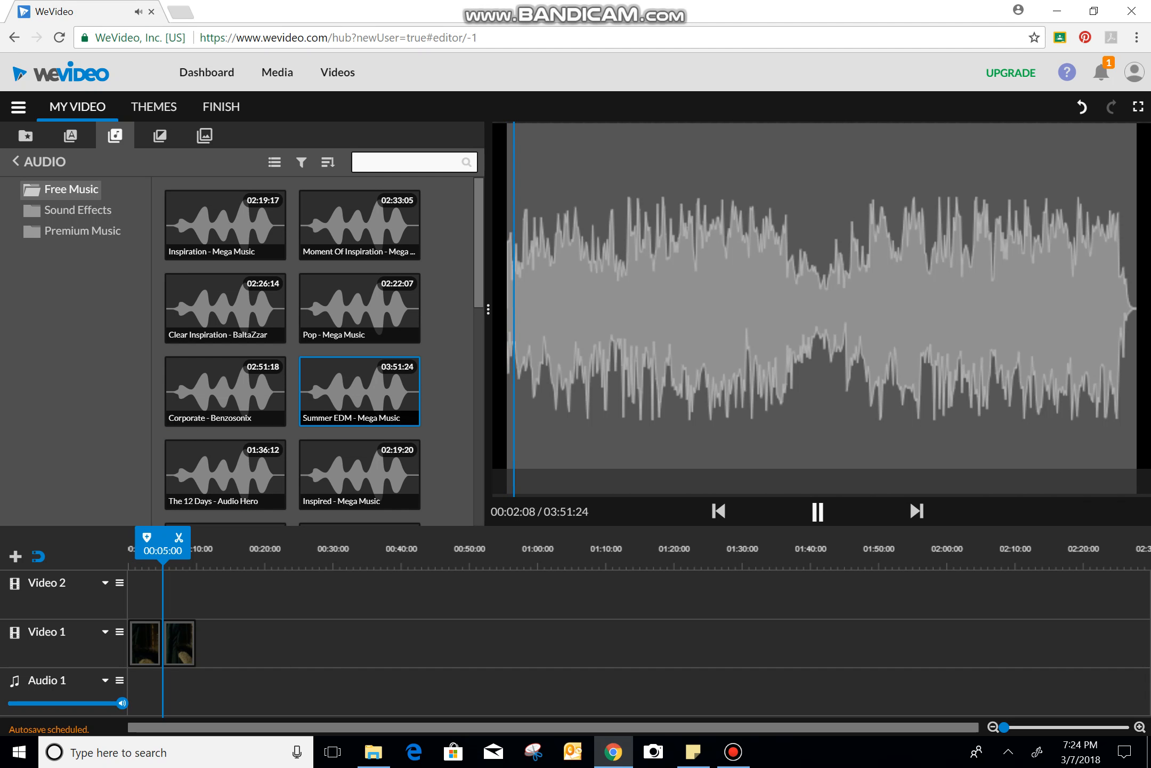
pyautogui.moveTo(360, 391); pyautogui.dragTo(129, 691)
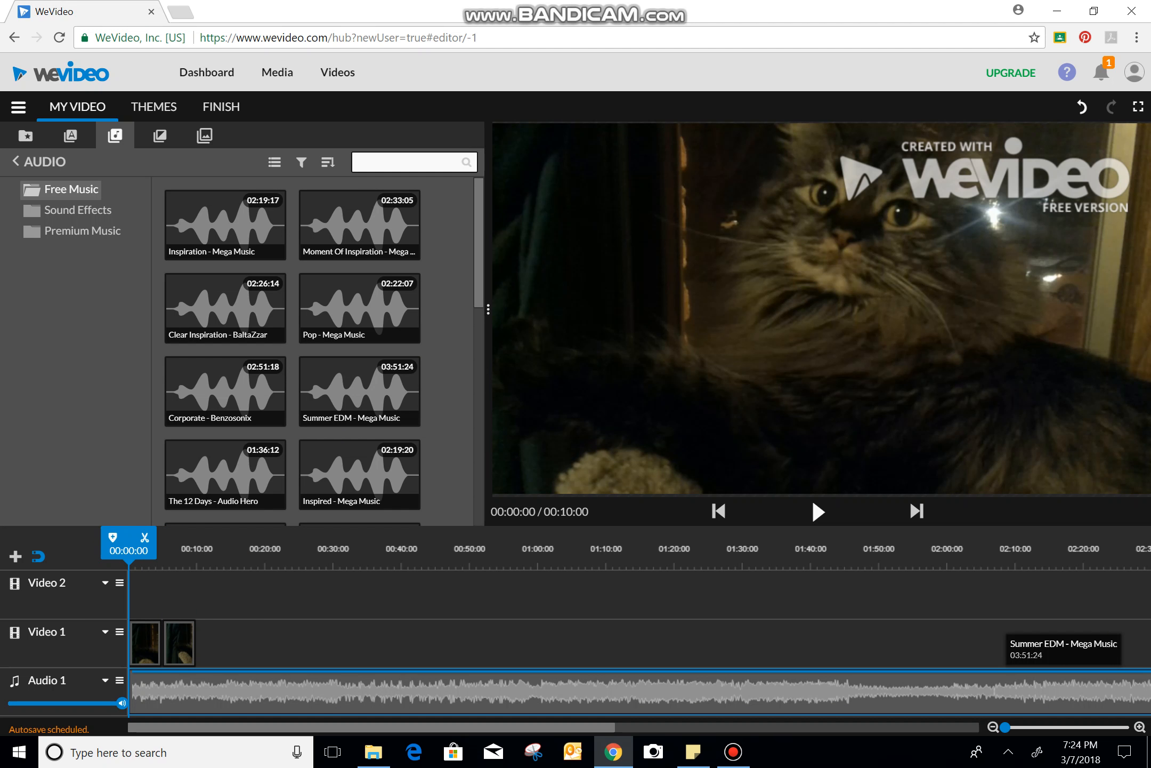
pyautogui.hscroll(14, 640, 642)
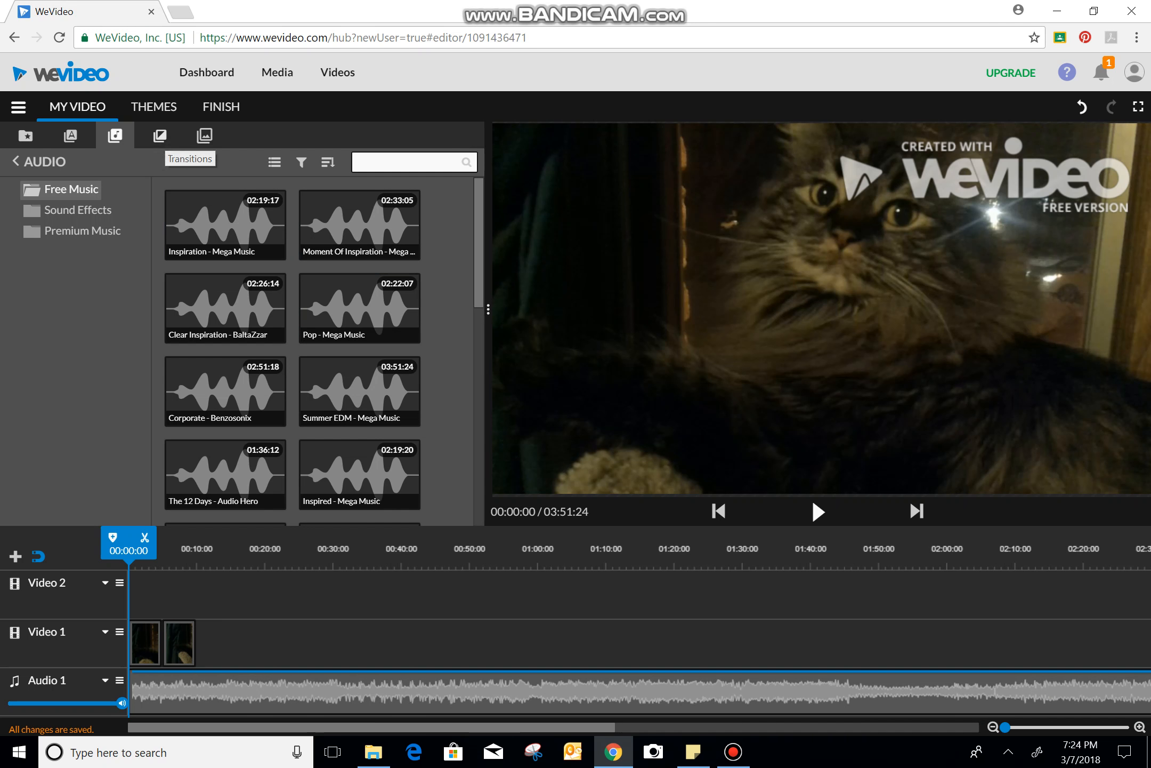
# Add a Cross fade transition between the two pictures on Video 1 and play the video from the start
pyautogui.click(159, 135)
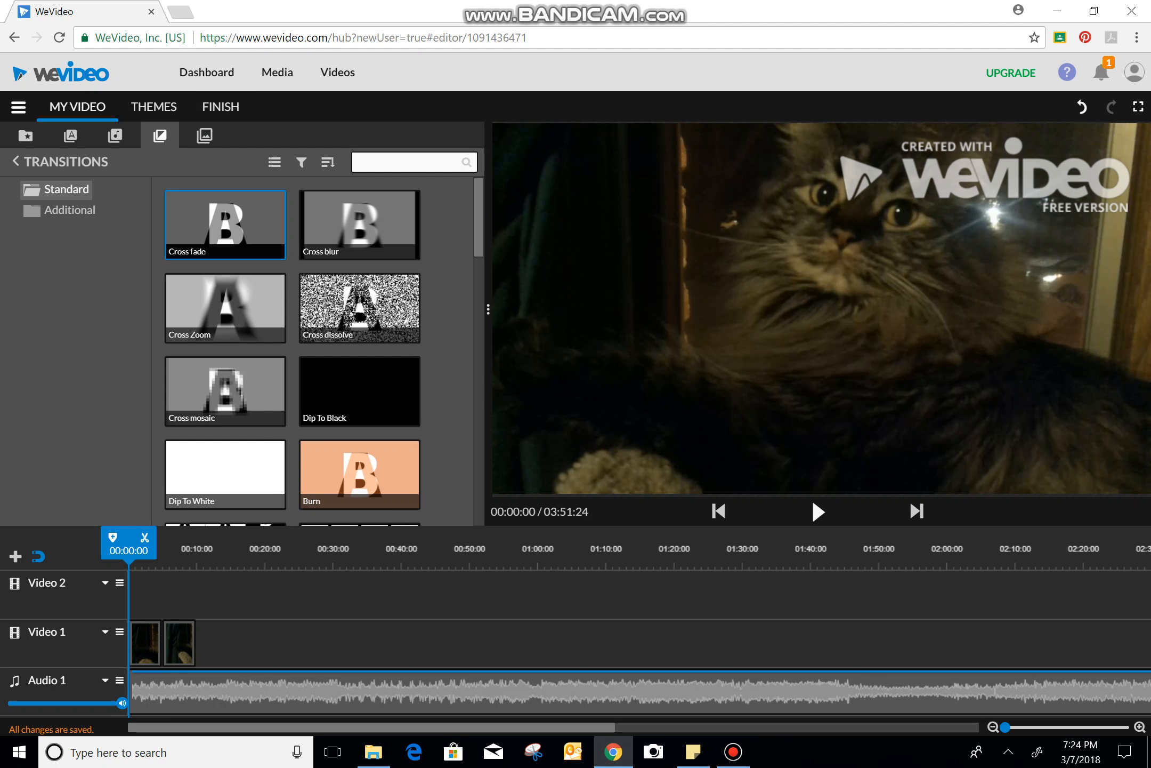
pyautogui.moveTo(210, 226); pyautogui.dragTo(161, 642)
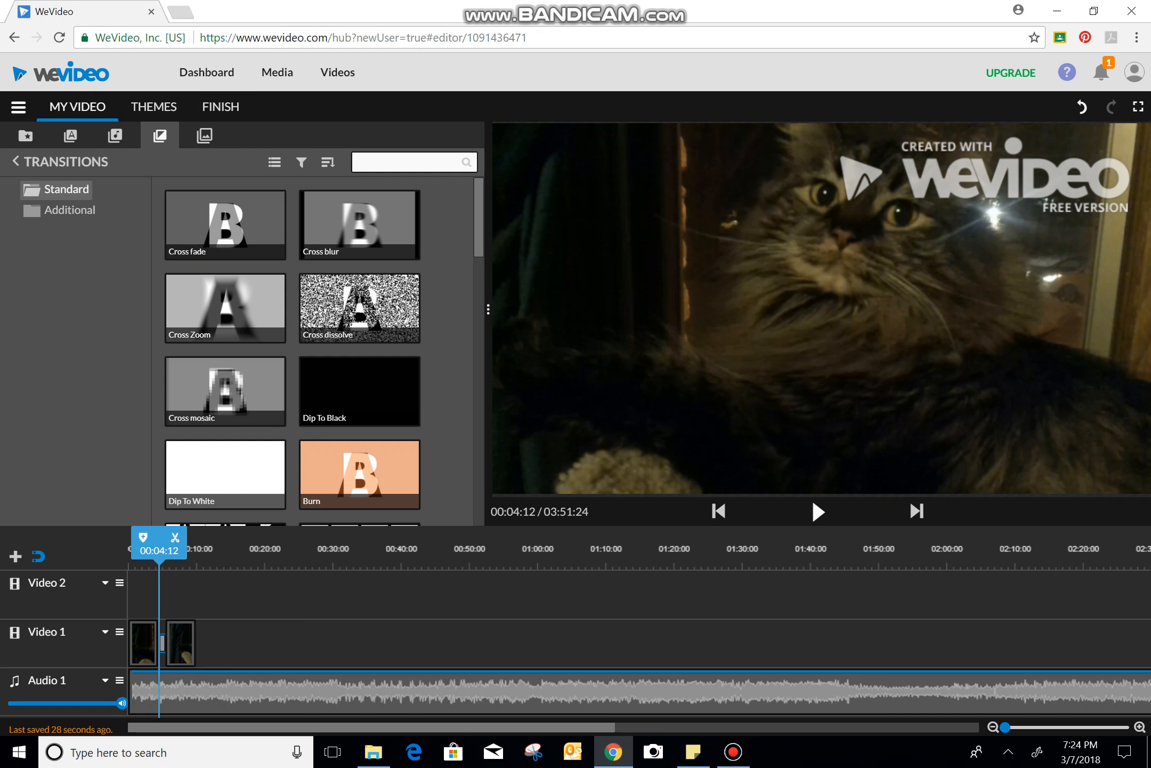
pyautogui.moveTo(159, 550); pyautogui.dragTo(128, 550)
pyautogui.press('space')
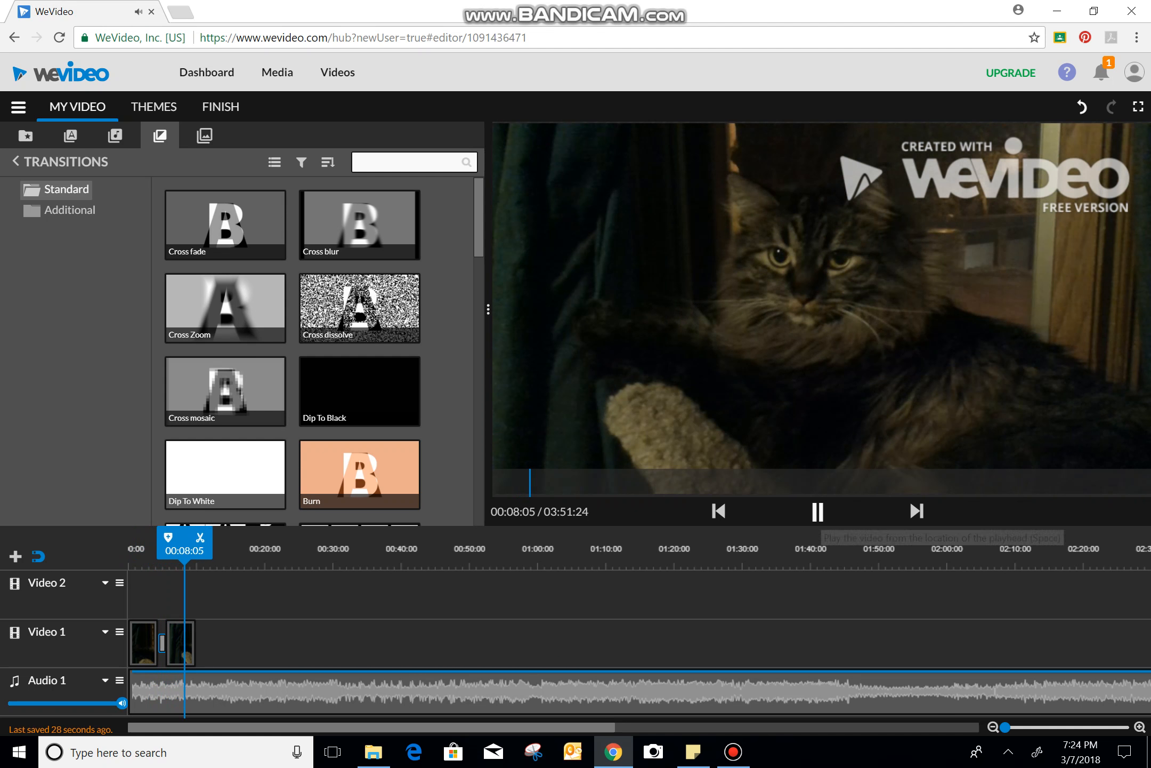
pyautogui.press('space')
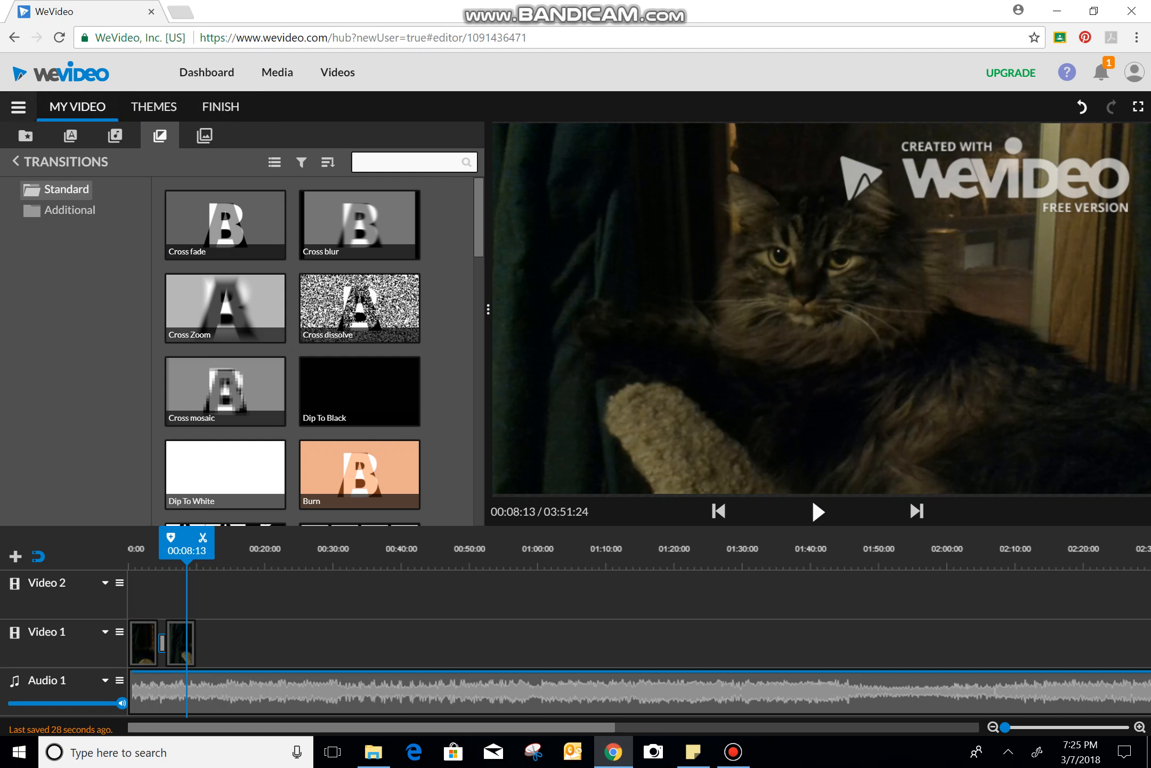
pyautogui.click(19, 107)
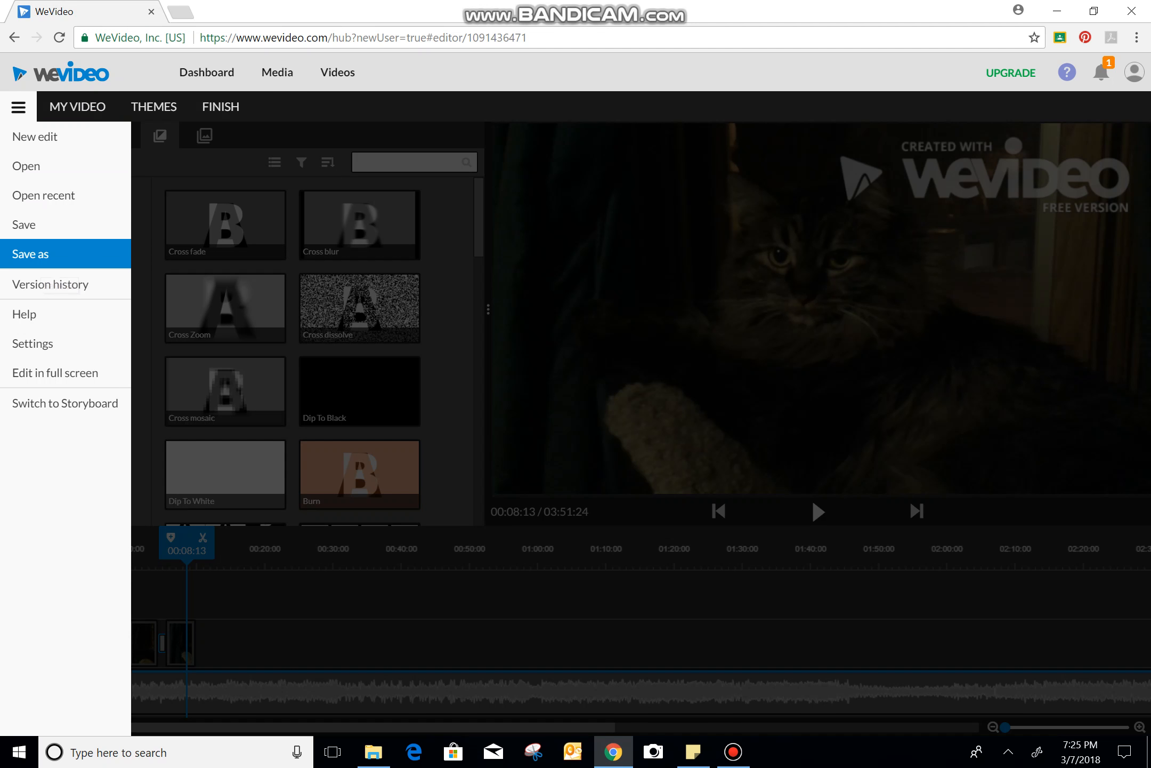
pyautogui.click(32, 253)
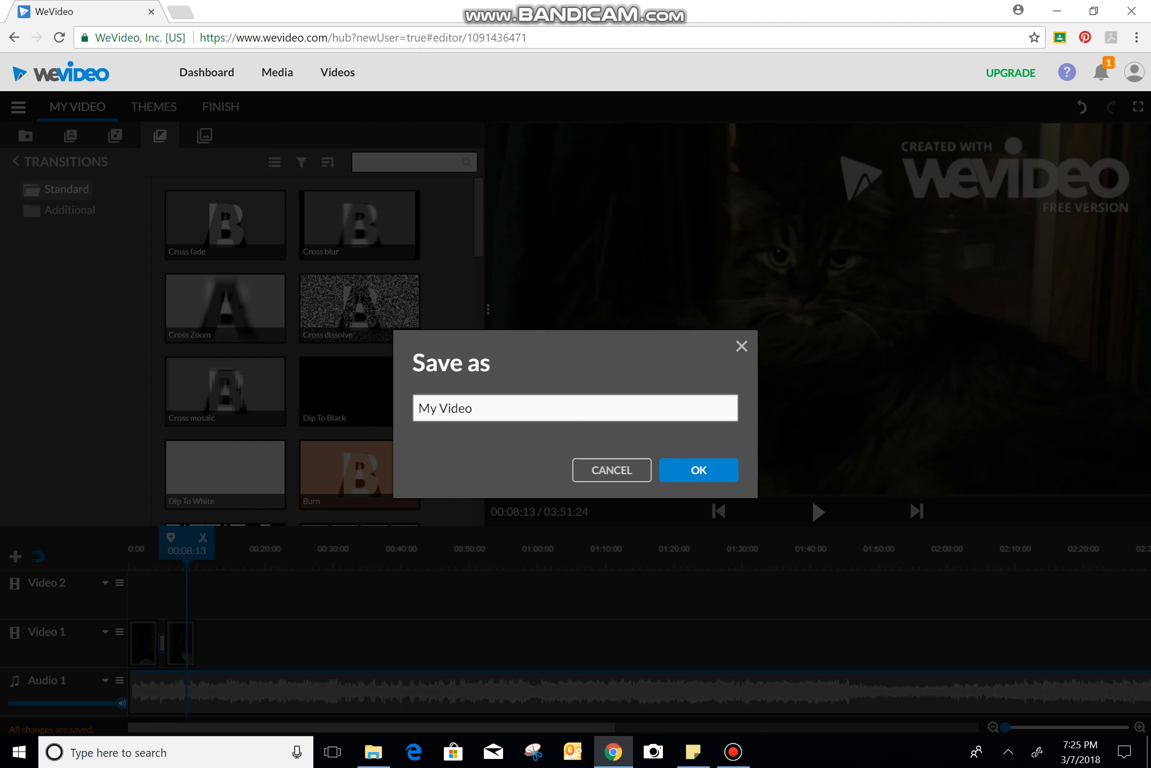
pyautogui.click(742, 346)
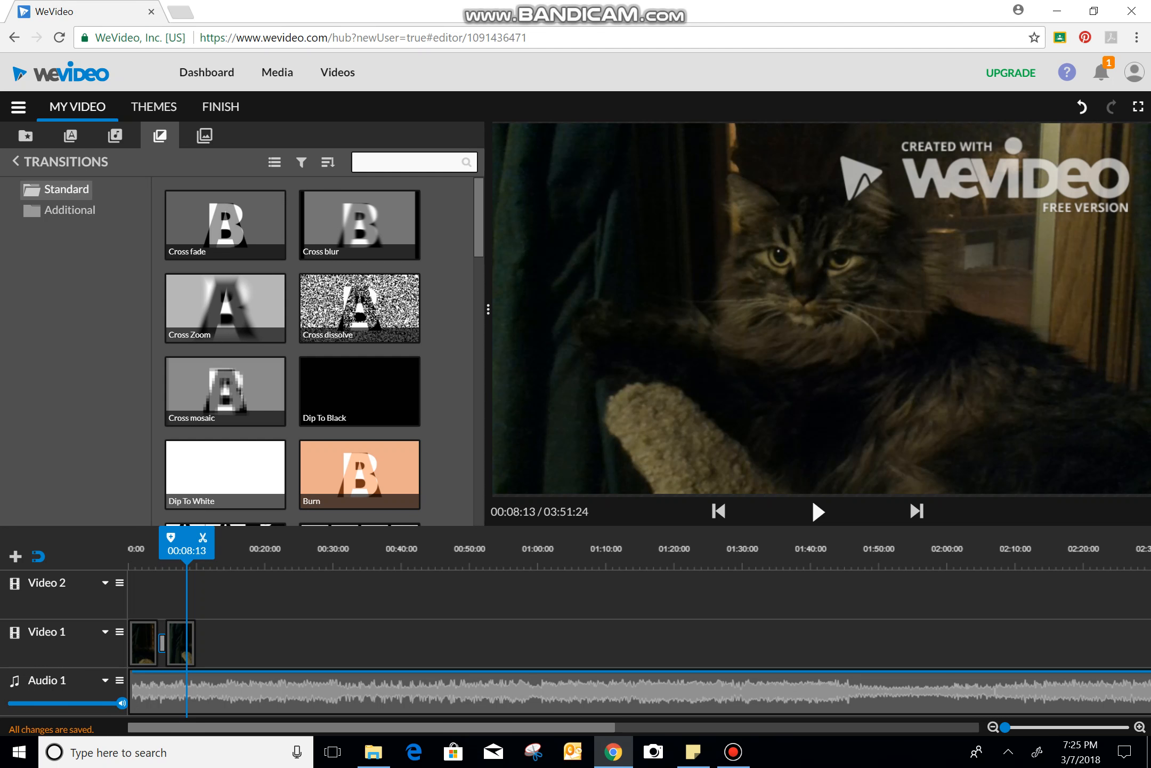
pyautogui.click(733, 752)
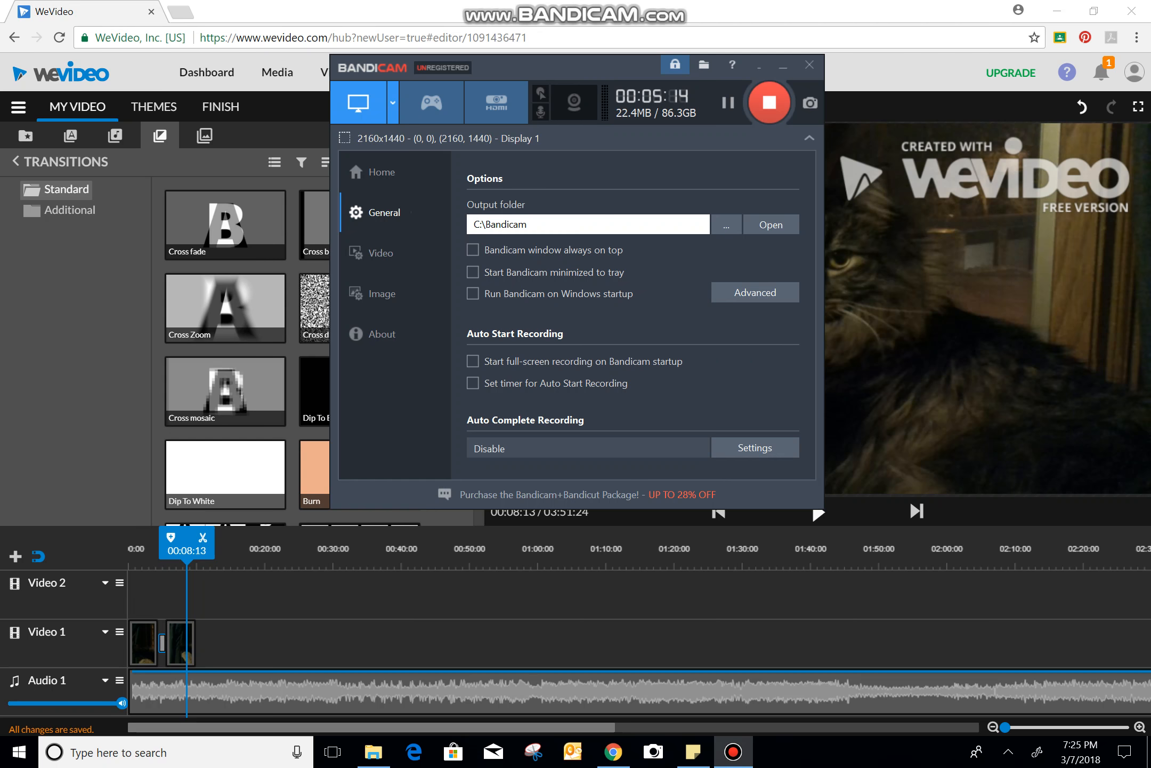